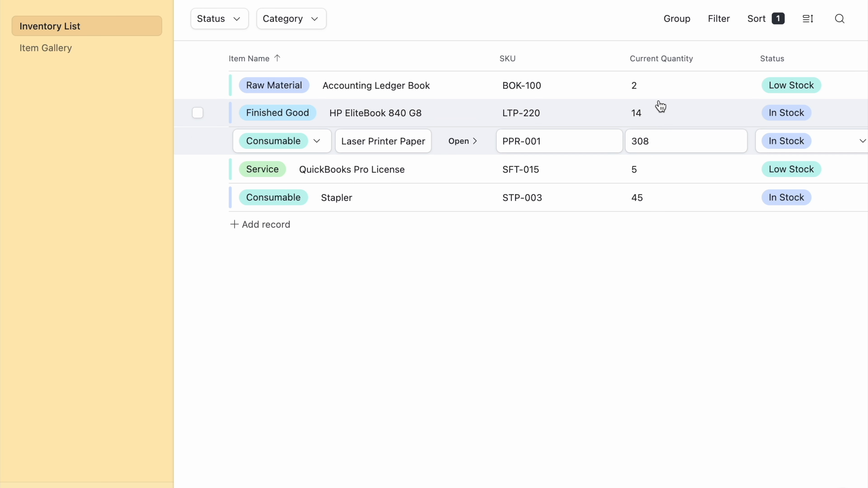
Set the HP EliteBook 840 G8's current quantity to 13 in the inventory list
{"action": "left_click", "coordinate": [655, 116]}
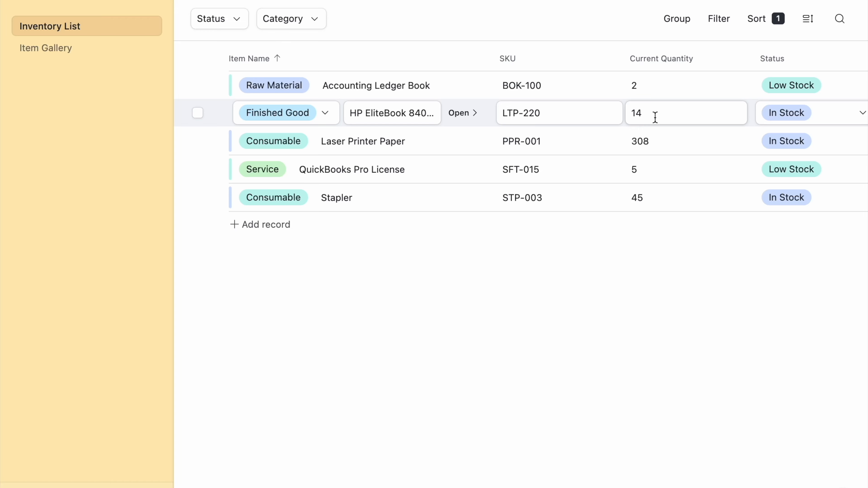
{"action": "left_click", "coordinate": [655, 117]}
{"action": "key", "text": "BackSpace"}
{"action": "type", "text": "3"}
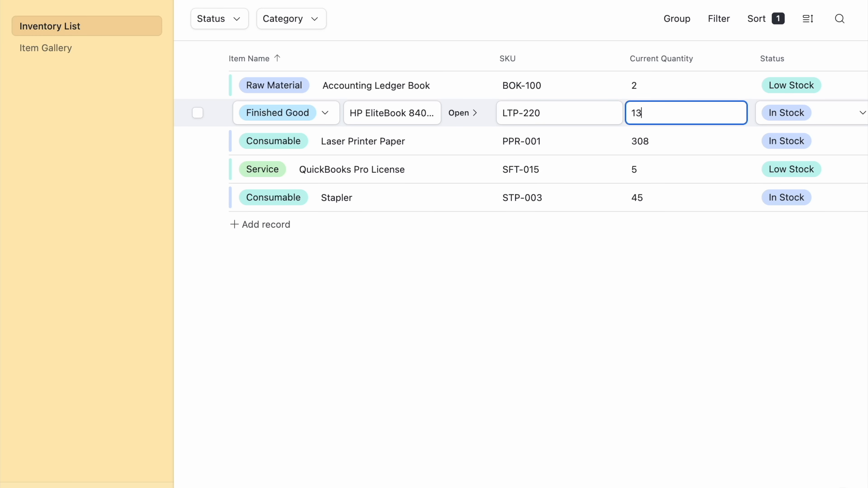
{"action": "left_click", "coordinate": [659, 138]}
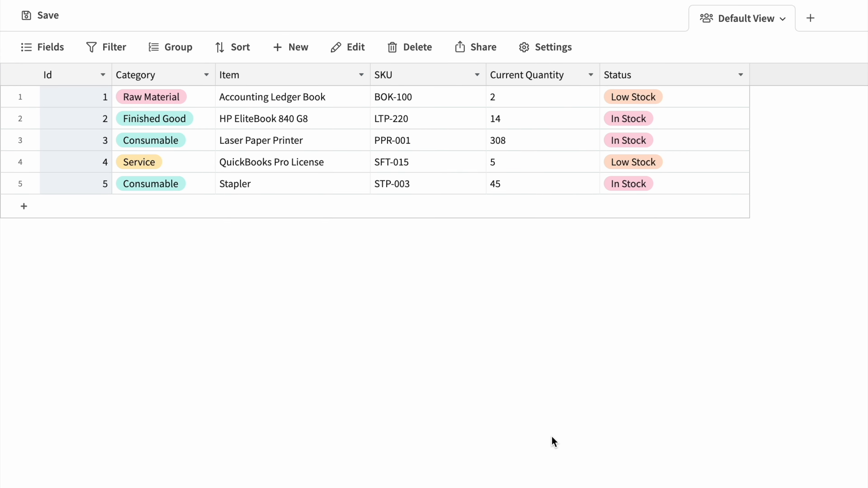
In the separate database grid's Default View, set the HP EliteBook 840 G8's current quantity to 13 and save the change
{"action": "left_click", "coordinate": [517, 118]}
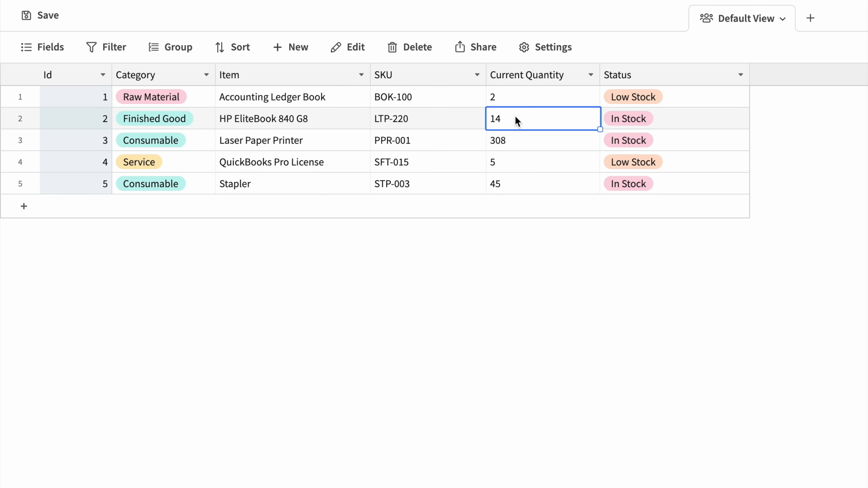
{"action": "double_click", "coordinate": [516, 117]}
{"action": "type", "text": "13"}
{"action": "key", "text": "Return"}
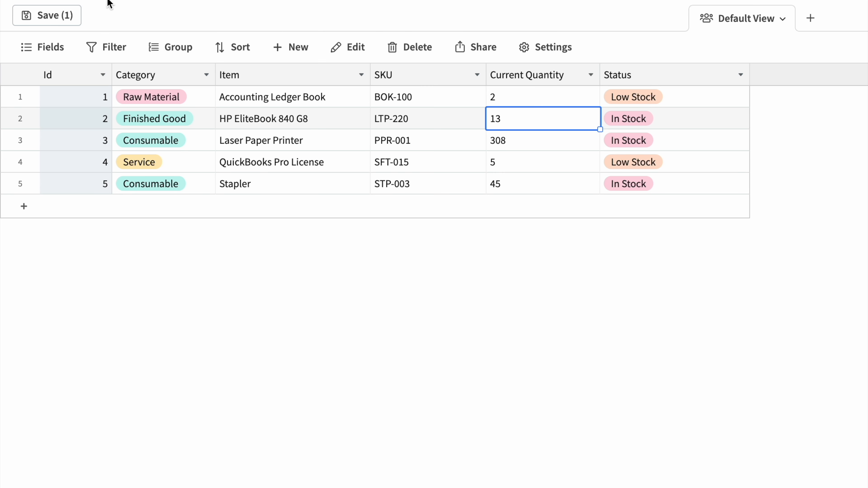
{"action": "left_click", "coordinate": [56, 17]}
{"action": "left_click", "coordinate": [60, 81]}
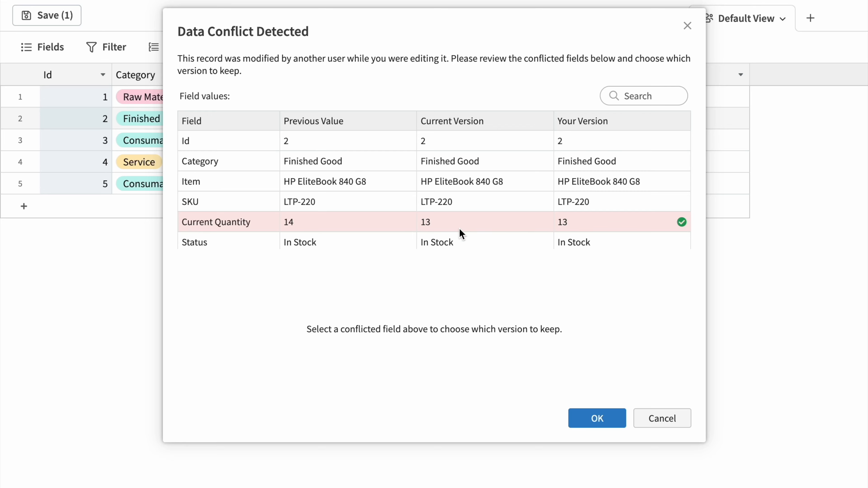
Resolve the Current Quantity conflict by keeping the current version
{"action": "left_click", "coordinate": [535, 224]}
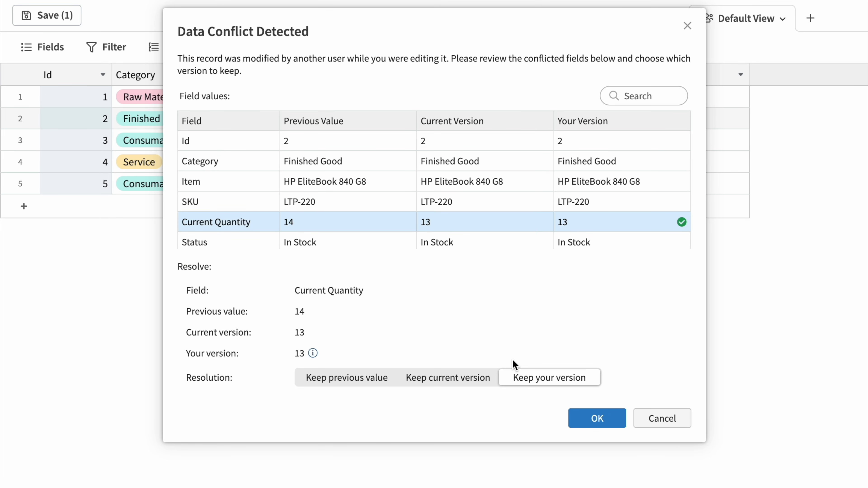
{"action": "left_click", "coordinate": [444, 378]}
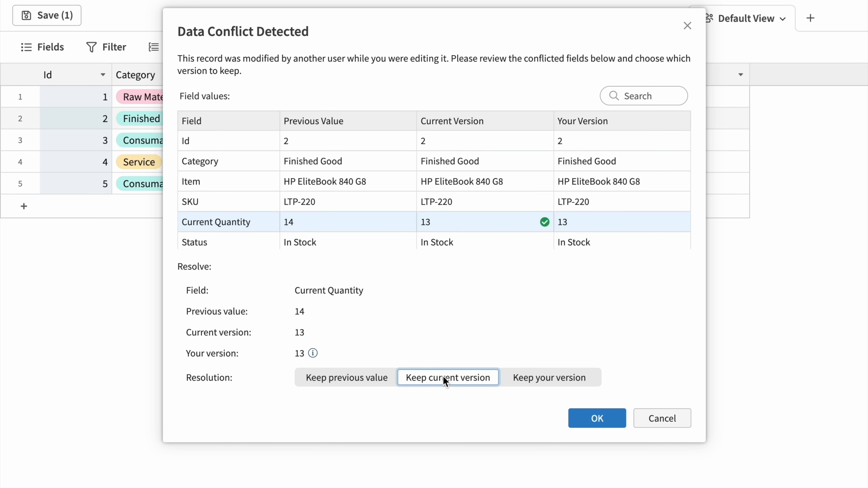
{"action": "left_click", "coordinate": [581, 426]}
Set the HP EliteBook 840 G8's current quantity to 12 and save the change
{"action": "left_click", "coordinate": [529, 123]}
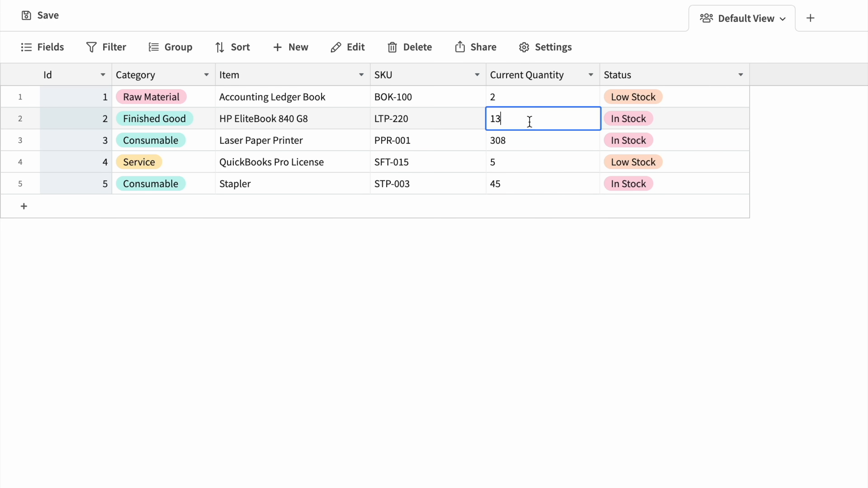
{"action": "key", "text": "BackSpace"}
{"action": "type", "text": "2"}
{"action": "key", "text": "Return"}
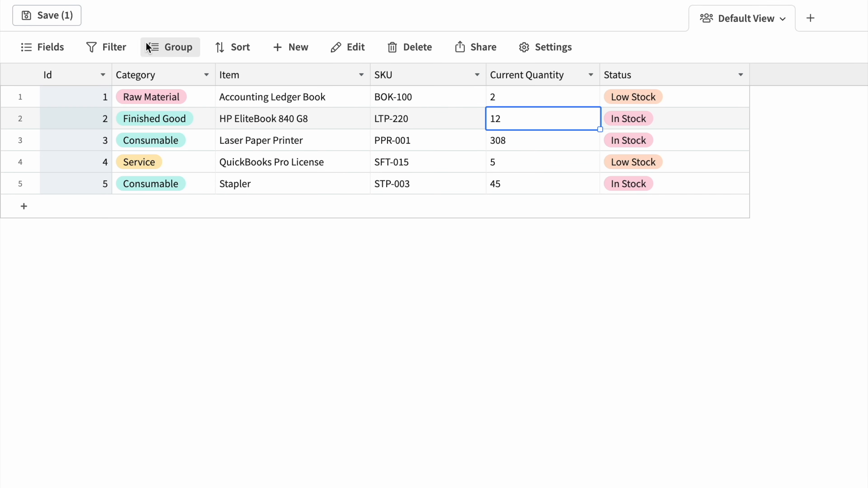
{"action": "left_click", "coordinate": [64, 16]}
{"action": "left_click", "coordinate": [67, 78]}
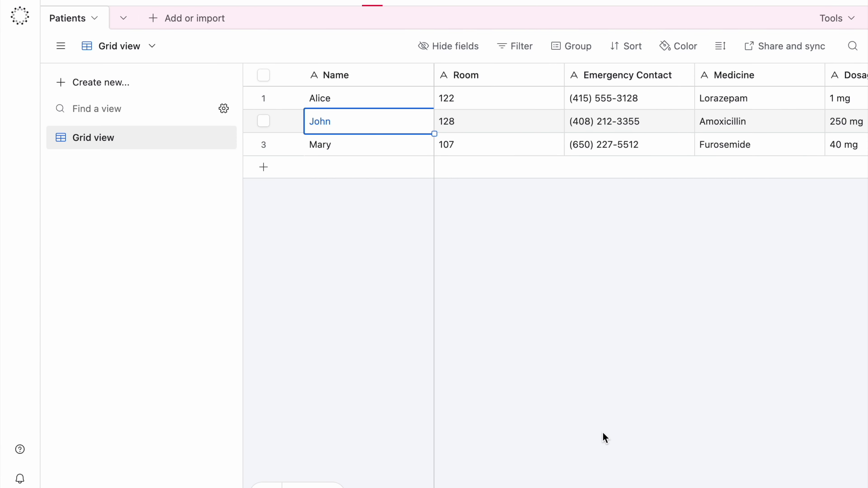
In Airtable's Patients table, set the Amoxicillin dosage of the patient in room 128 to 500 mg
{"action": "scroll", "coordinate": [599, 453], "scroll_direction": "right", "scroll_amount": 5}
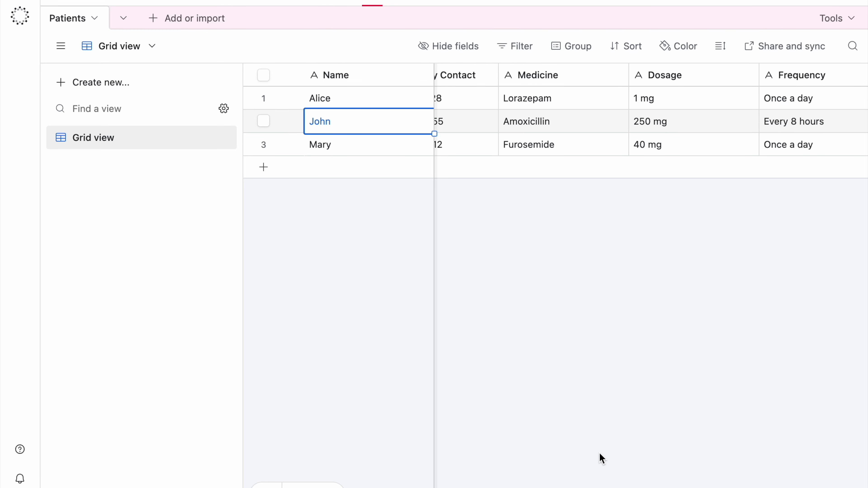
{"action": "scroll", "coordinate": [599, 452], "scroll_direction": "left", "scroll_amount": 2}
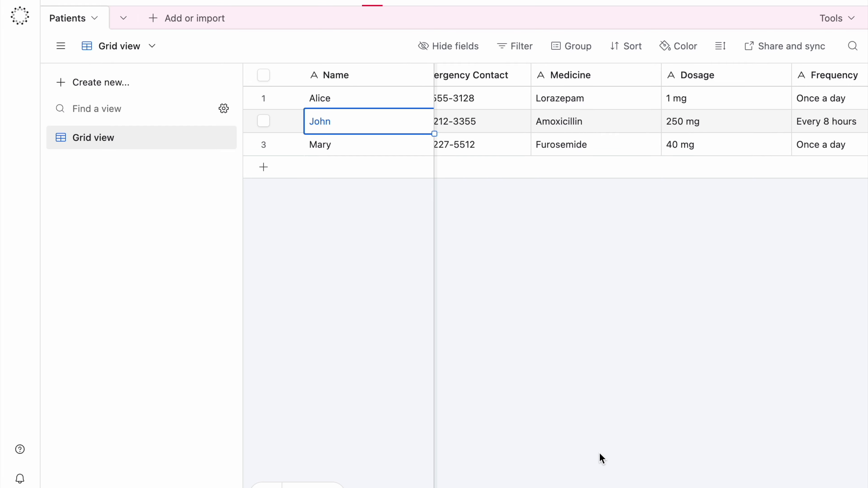
{"action": "scroll", "coordinate": [599, 453], "scroll_direction": "left", "scroll_amount": 3}
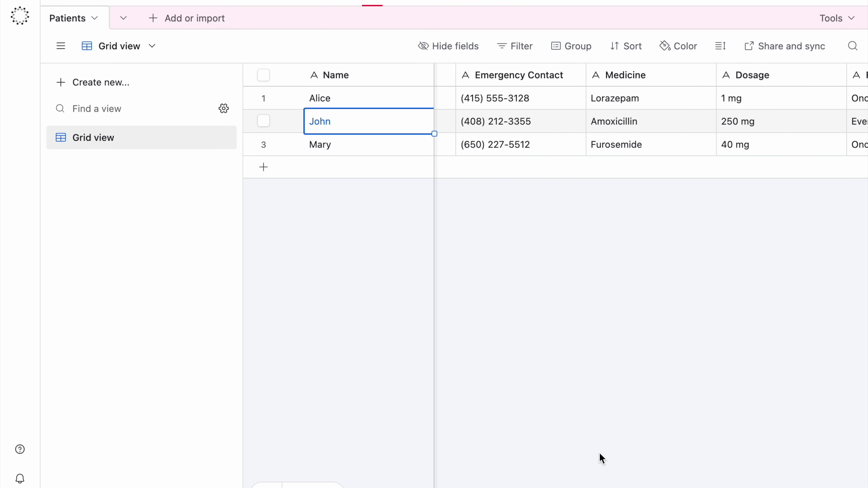
{"action": "scroll", "coordinate": [599, 453], "scroll_direction": "left", "scroll_amount": 2}
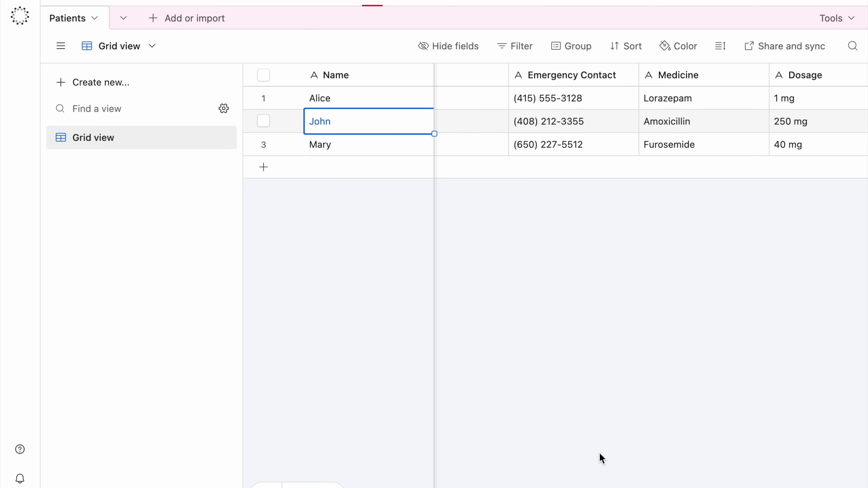
{"action": "scroll", "coordinate": [600, 453], "scroll_direction": "right", "scroll_amount": 4}
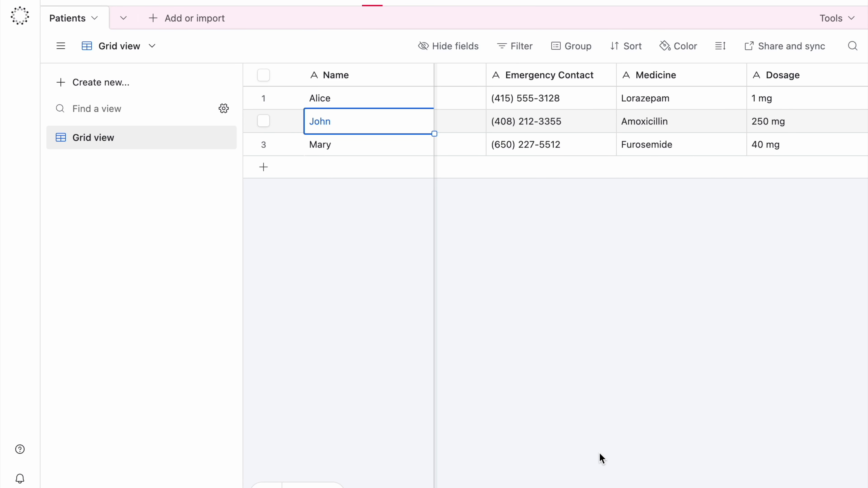
{"action": "scroll", "coordinate": [599, 453], "scroll_direction": "left", "scroll_amount": 5}
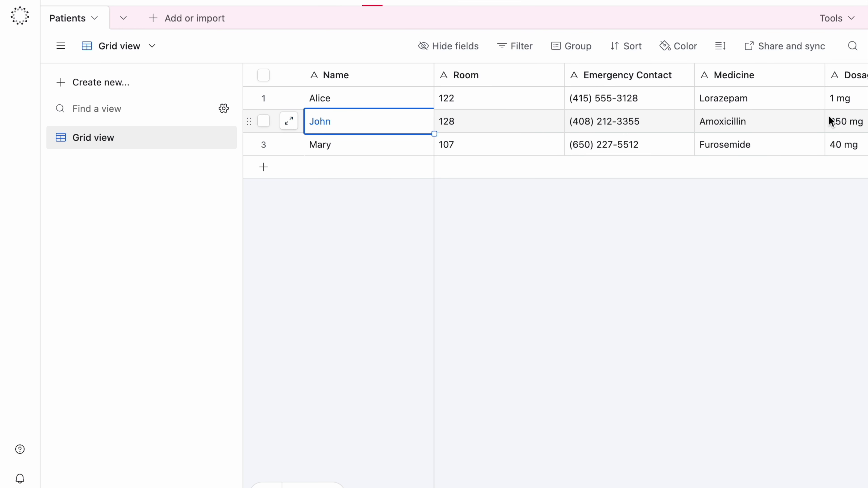
{"action": "left_click", "coordinate": [835, 121]}
{"action": "left_click", "coordinate": [749, 121]}
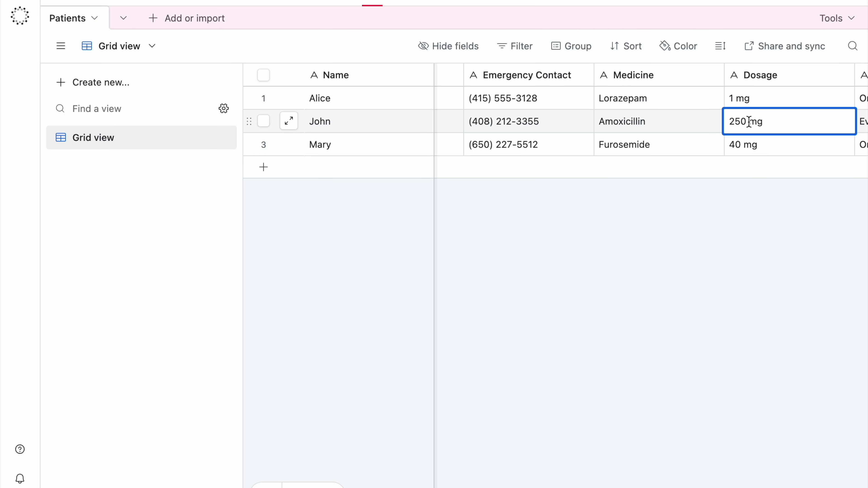
{"action": "key", "text": "Left"}
{"action": "key", "text": "BackSpace"}
{"action": "key", "text": "BackSpace"}
{"action": "key", "text": "BackSpace"}
{"action": "type", "text": "500"}
{"action": "left_click", "coordinate": [771, 150]}
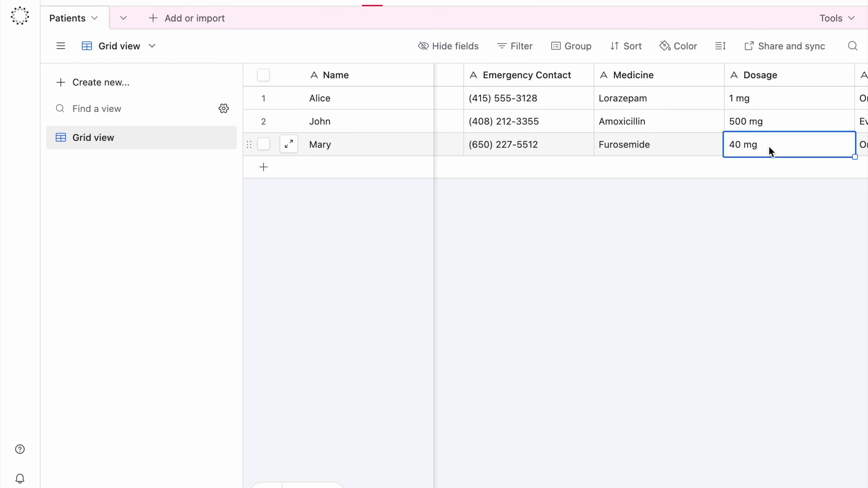
{"action": "scroll", "coordinate": [772, 150], "scroll_direction": "right", "scroll_amount": 2}
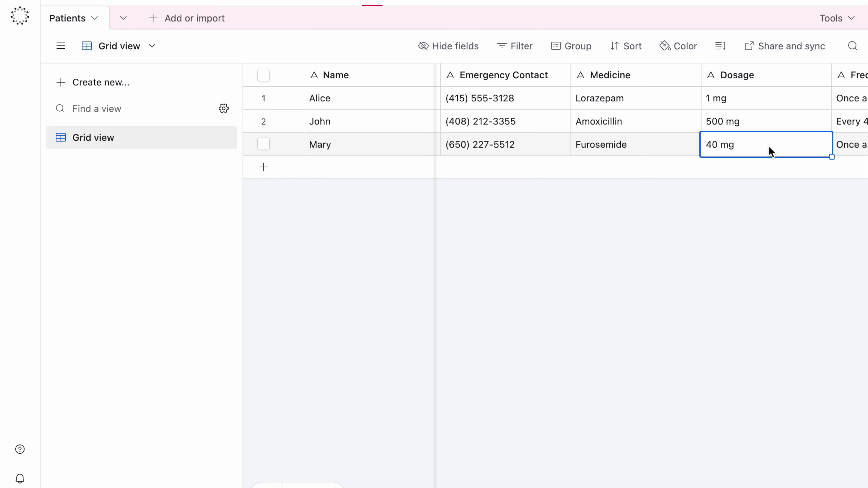
{"action": "scroll", "coordinate": [771, 150], "scroll_direction": "right", "scroll_amount": 4}
{"action": "scroll", "coordinate": [771, 150], "scroll_direction": "right", "scroll_amount": 4}
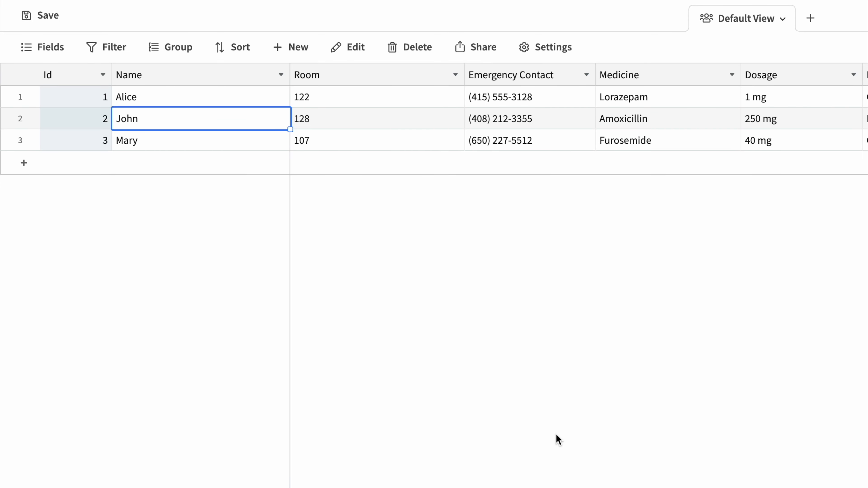
In the separate database grid's Default View, set the room 128 patient's Amoxicillin dosage to 500 mg and save the change
{"action": "scroll", "coordinate": [584, 413], "scroll_direction": "right", "scroll_amount": 1}
{"action": "scroll", "coordinate": [586, 417], "scroll_direction": "right", "scroll_amount": 2}
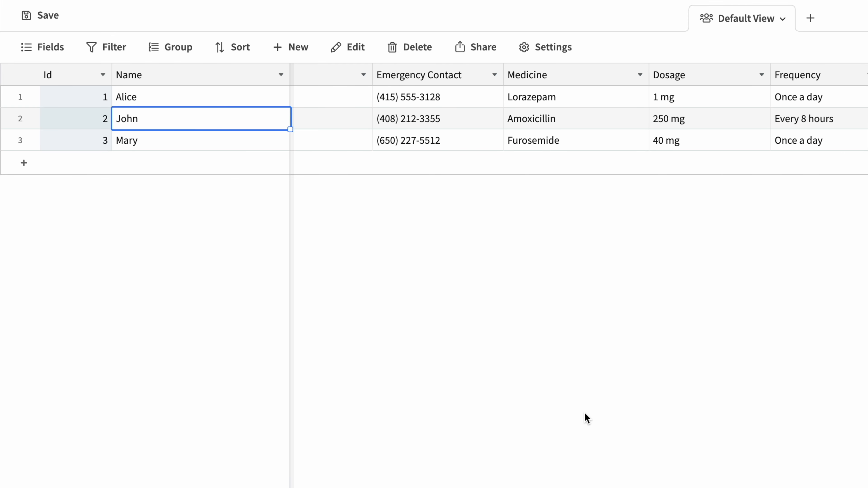
{"action": "scroll", "coordinate": [587, 417], "scroll_direction": "left", "scroll_amount": 2}
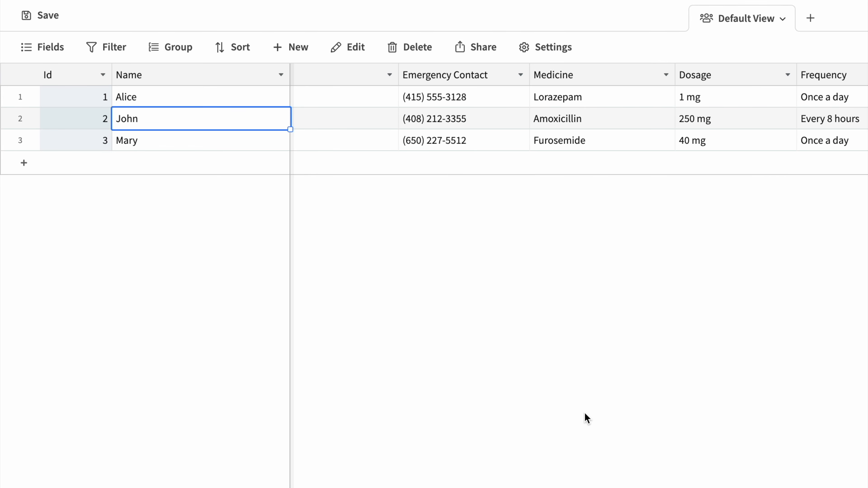
{"action": "scroll", "coordinate": [587, 417], "scroll_direction": "left", "scroll_amount": 1}
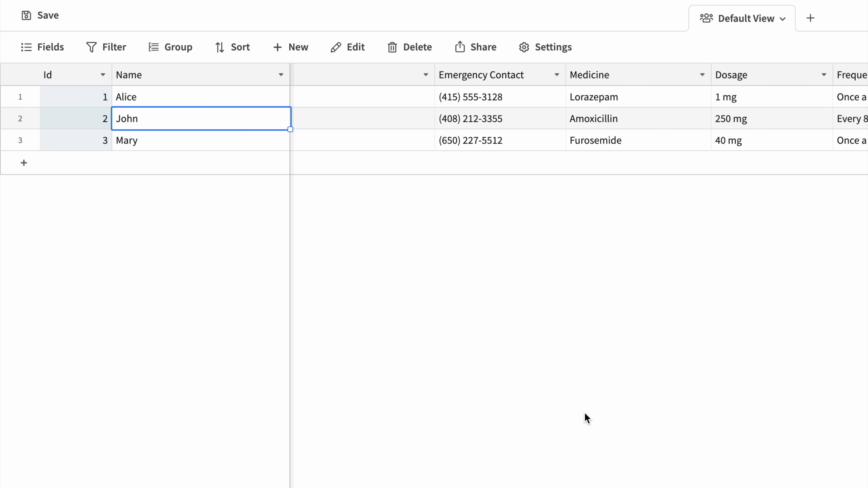
{"action": "scroll", "coordinate": [587, 418], "scroll_direction": "right", "scroll_amount": 1}
{"action": "scroll", "coordinate": [587, 418], "scroll_direction": "left", "scroll_amount": 1}
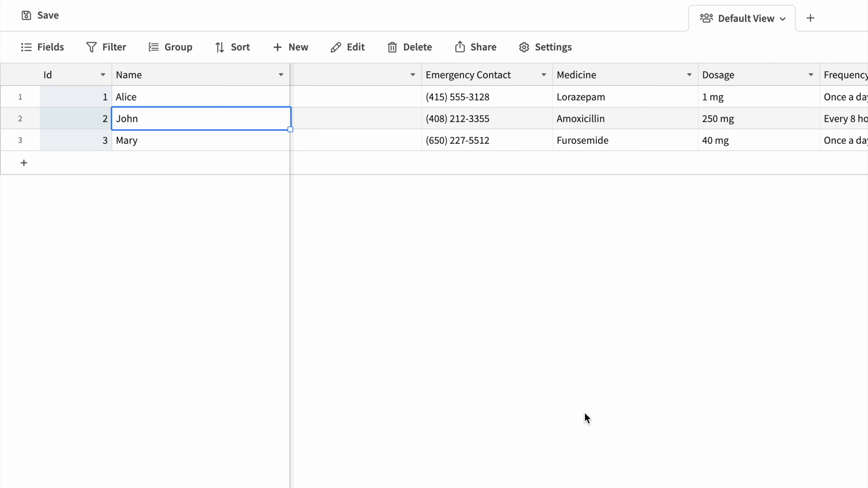
{"action": "scroll", "coordinate": [586, 418], "scroll_direction": "left", "scroll_amount": 1}
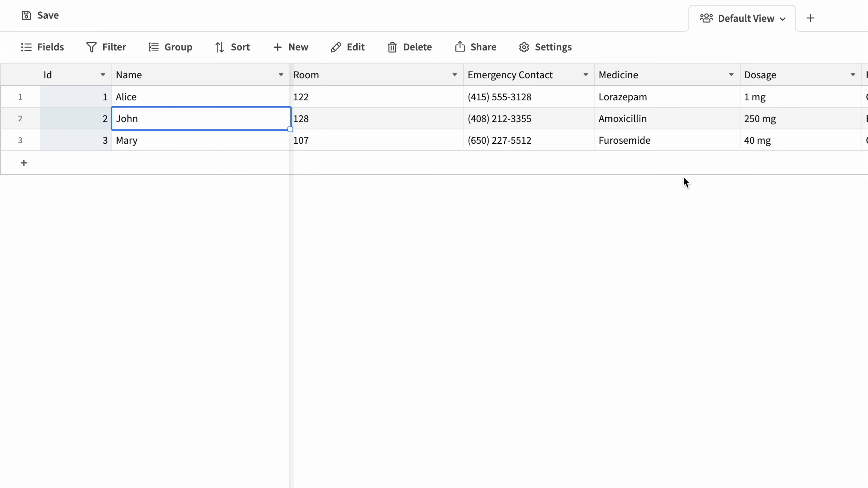
{"action": "double_click", "coordinate": [751, 122]}
{"action": "left_click_drag", "start_coordinate": [754, 122], "coordinate": [739, 126]}
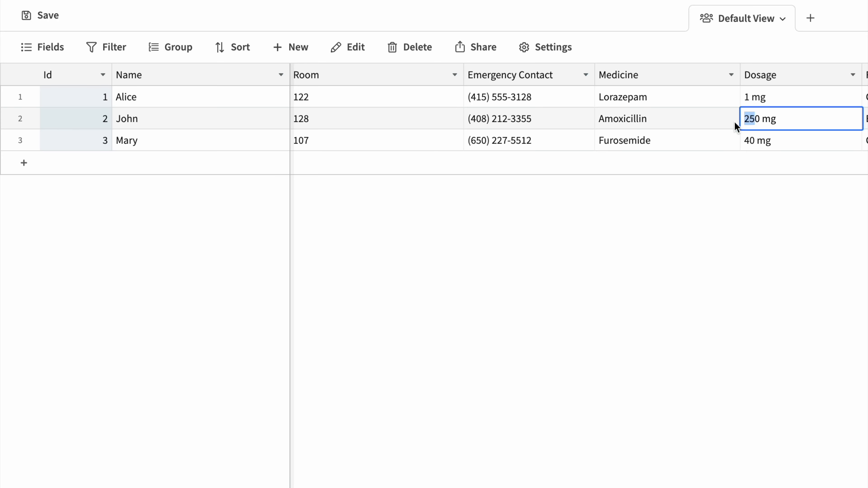
{"action": "type", "text": "50"}
{"action": "key", "text": "Return"}
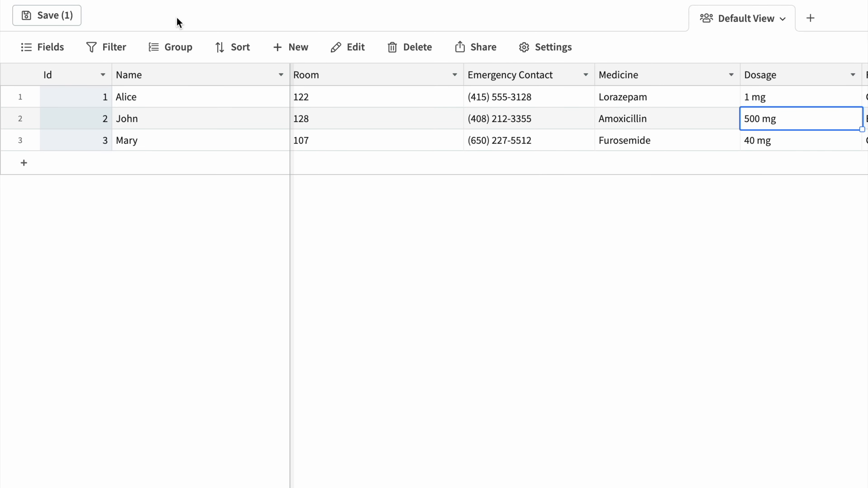
{"action": "left_click", "coordinate": [55, 17]}
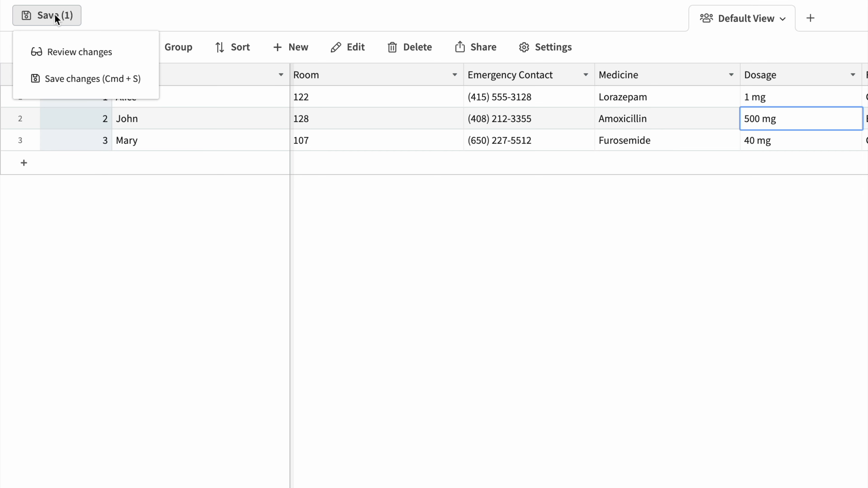
{"action": "left_click", "coordinate": [56, 78]}
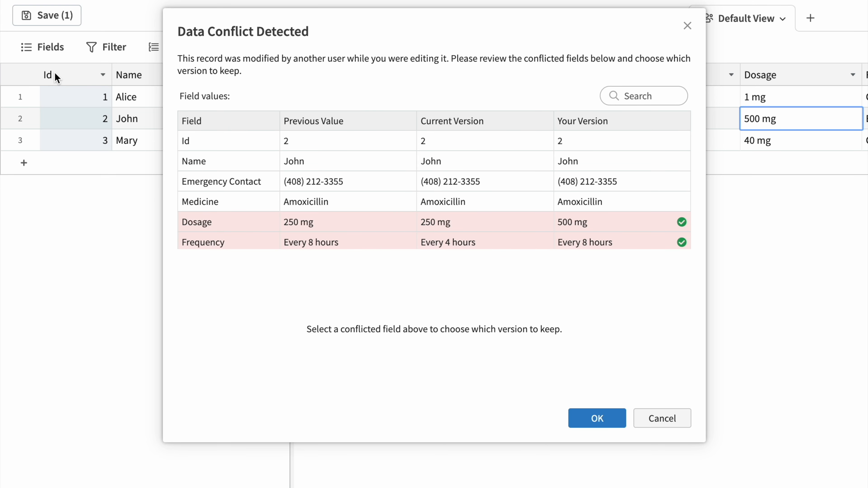
Accept your versions of the conflicting Dosage and Frequency fields and save the patient record again
{"action": "scroll", "coordinate": [219, 188], "scroll_direction": "down", "scroll_amount": 1}
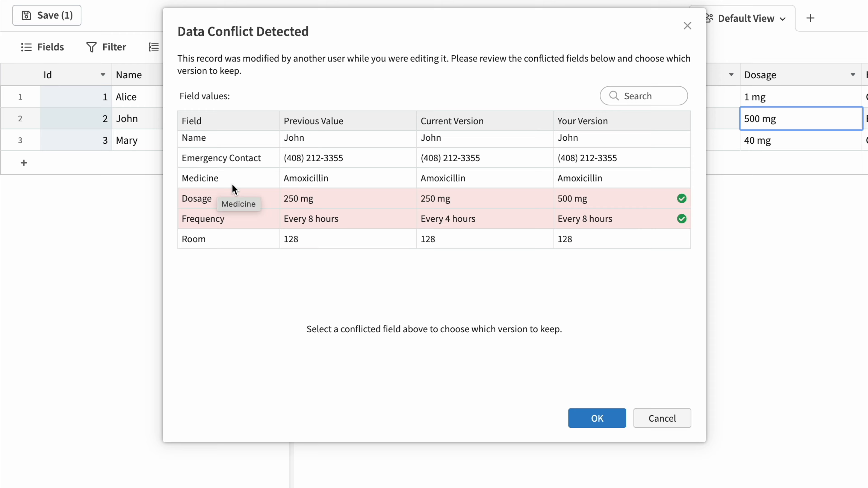
{"action": "left_click", "coordinate": [585, 416]}
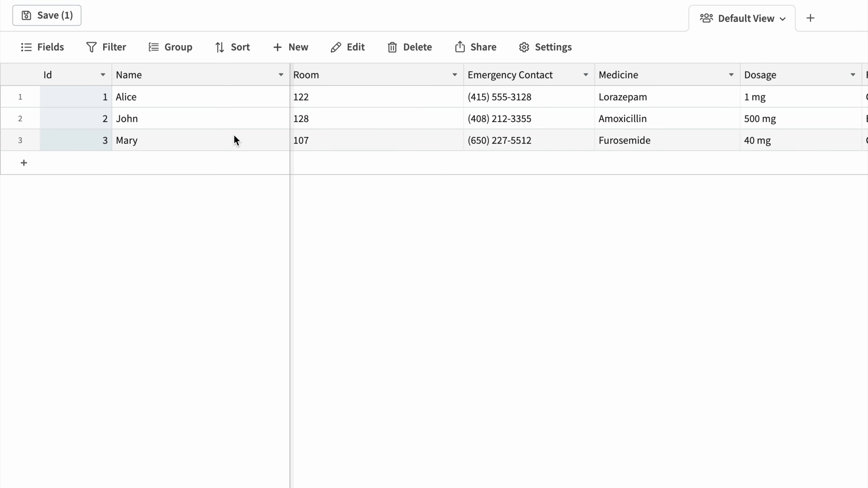
{"action": "left_click", "coordinate": [39, 24]}
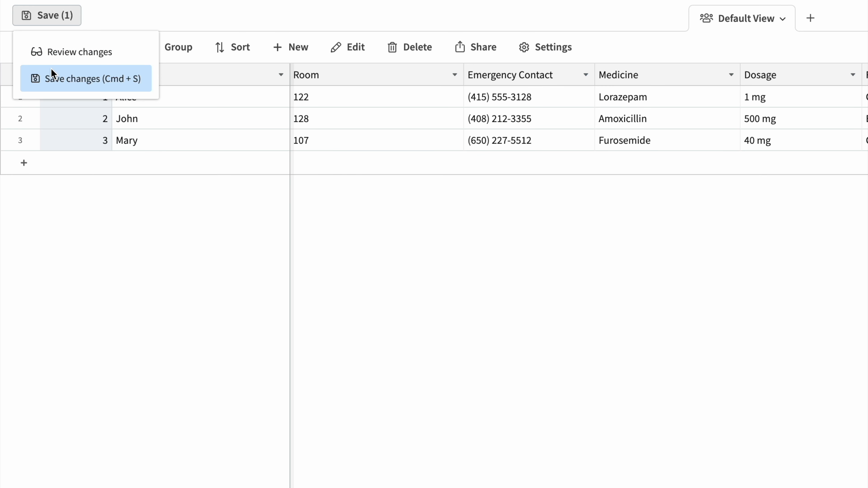
{"action": "left_click", "coordinate": [51, 75]}
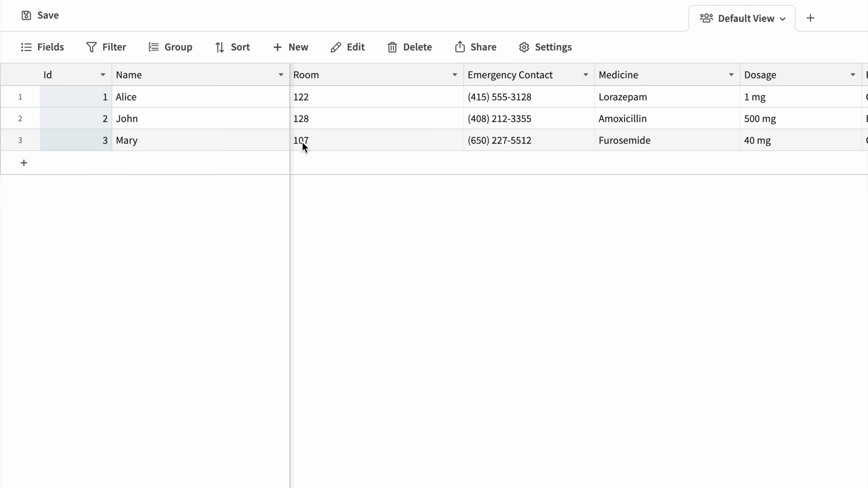
{"action": "scroll", "coordinate": [316, 153], "scroll_direction": "right", "scroll_amount": 5}
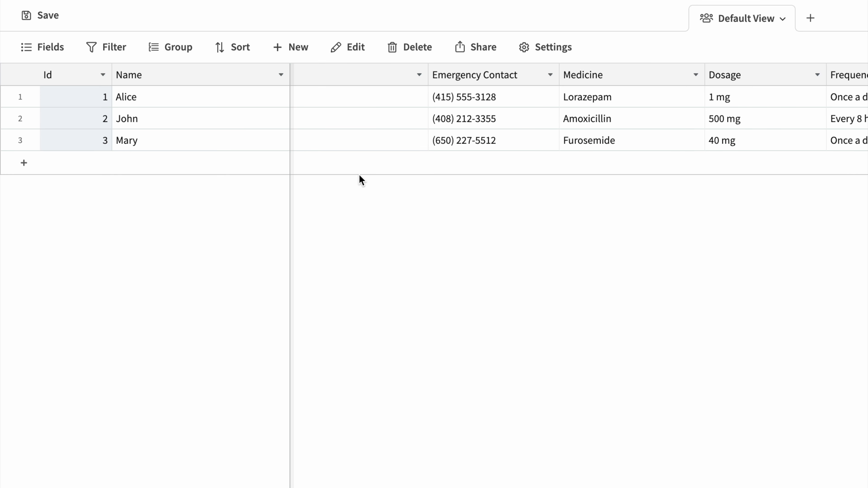
{"action": "scroll", "coordinate": [361, 181], "scroll_direction": "right", "scroll_amount": 1}
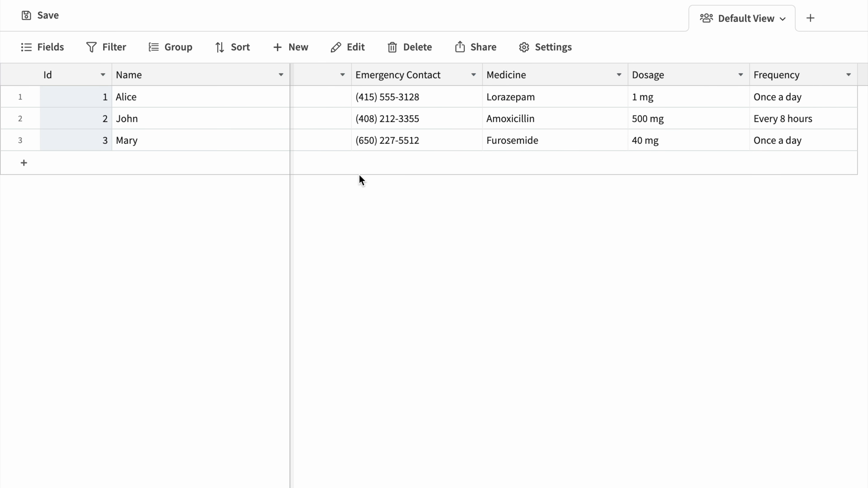